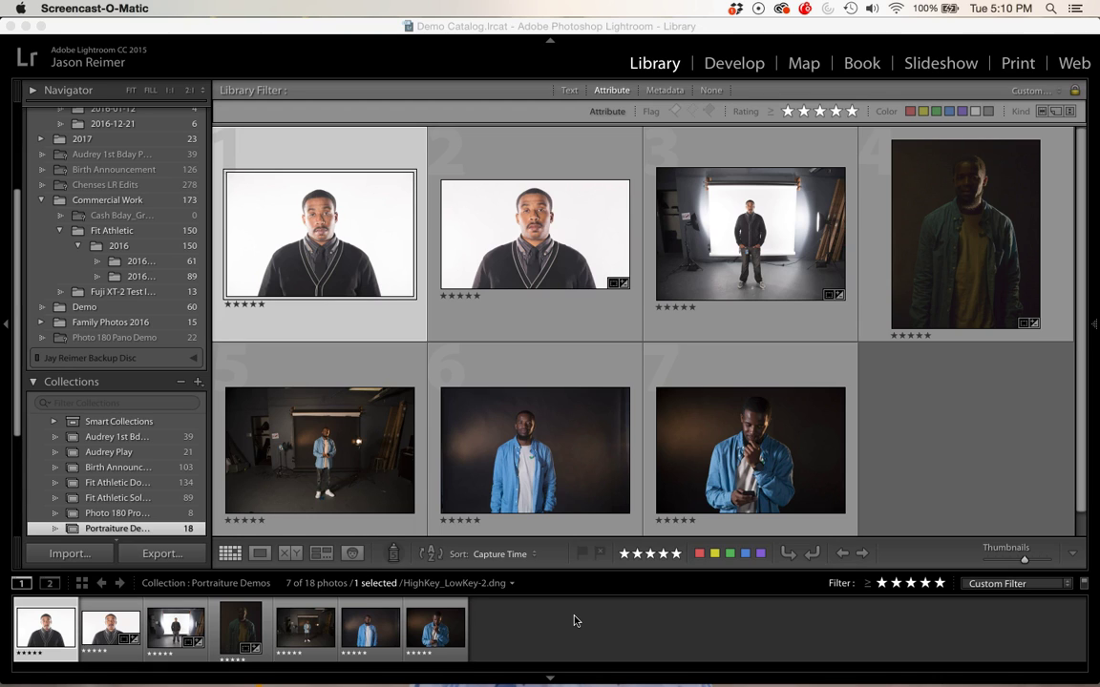
- Switch to Finder and create a folder named "Lightroom Images" on the Desktop
{"action": "left_click", "coordinate": [535, 608]}
{"action": "mouse_move", "coordinate": [86, 671]}
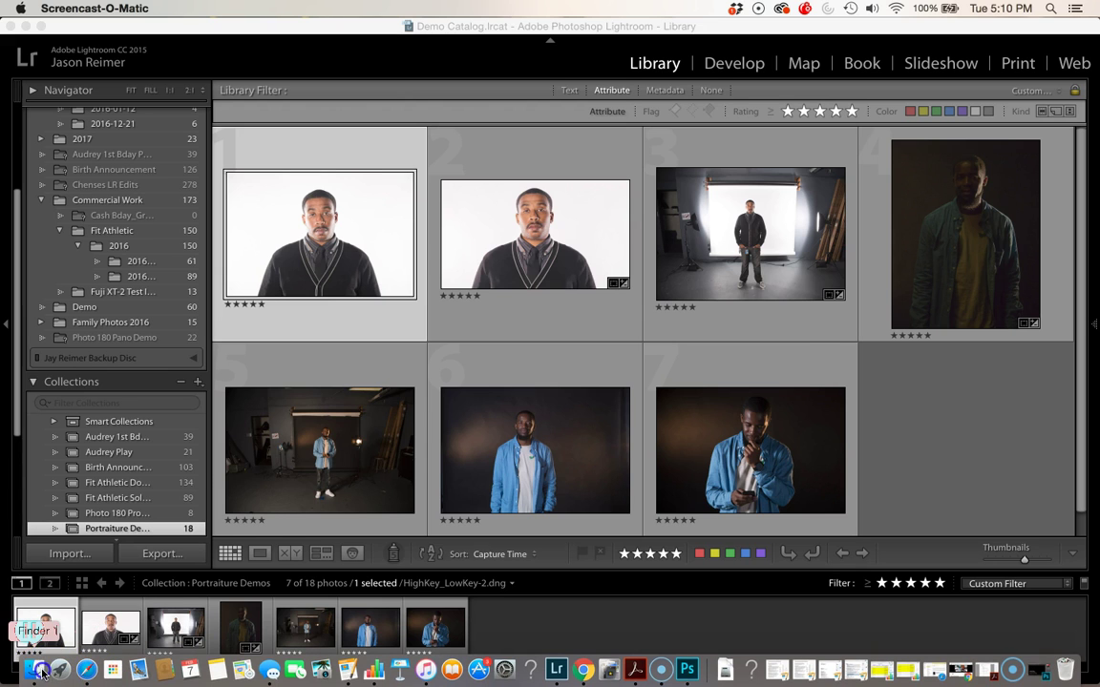
{"action": "left_click", "coordinate": [41, 672]}
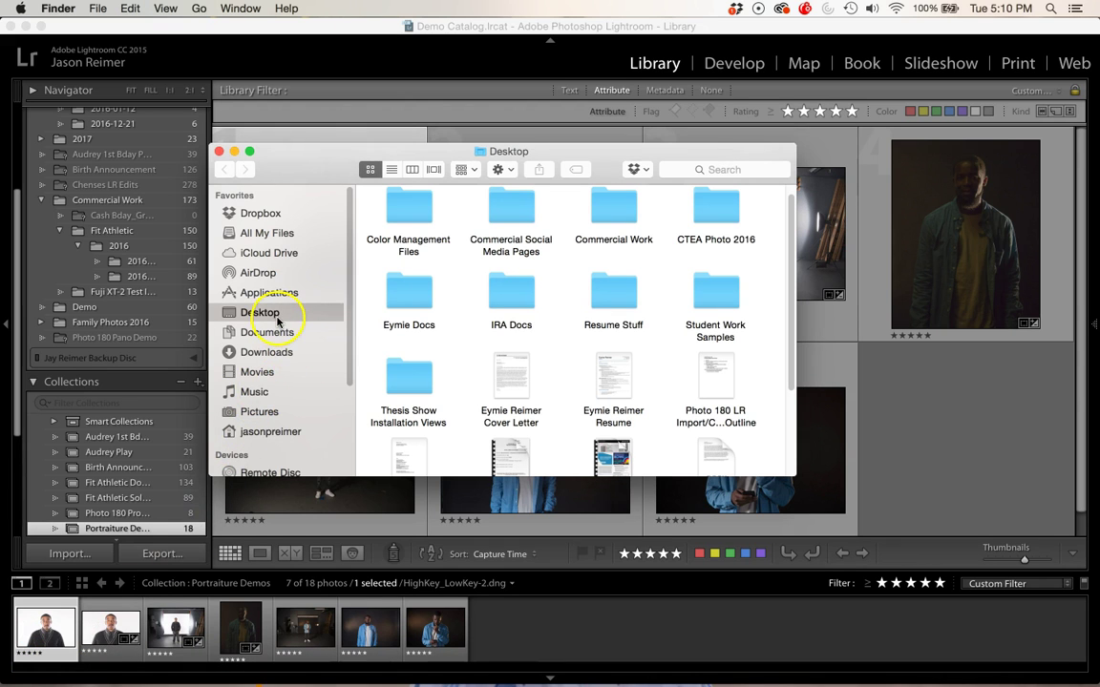
{"action": "left_click", "coordinate": [501, 169]}
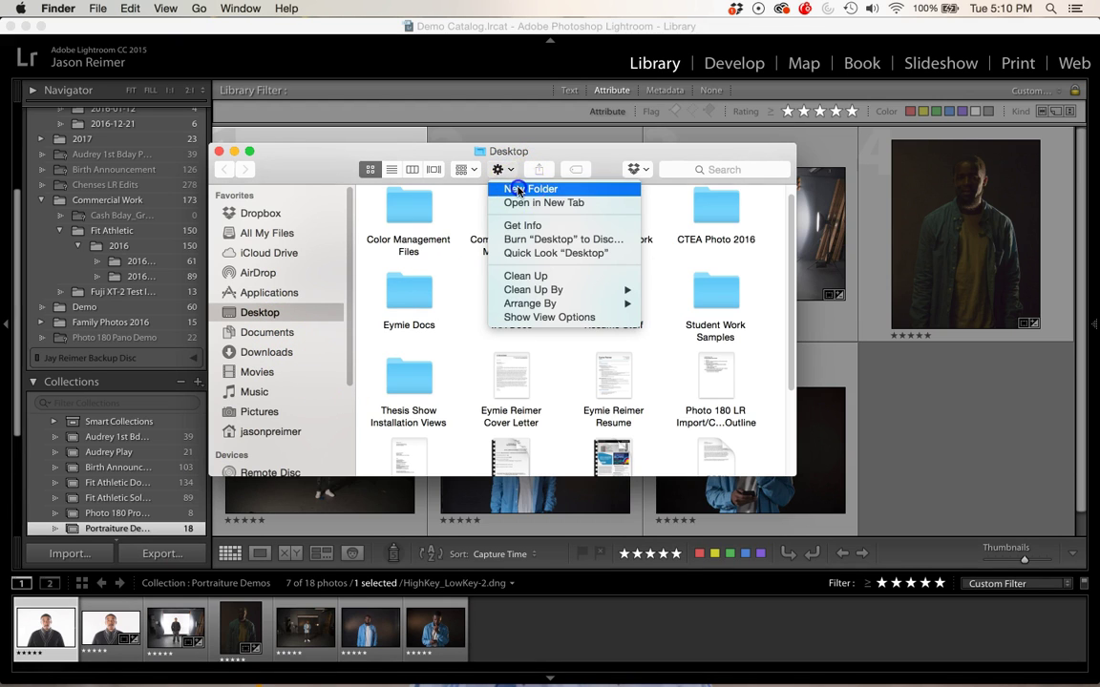
{"action": "left_click", "coordinate": [518, 189]}
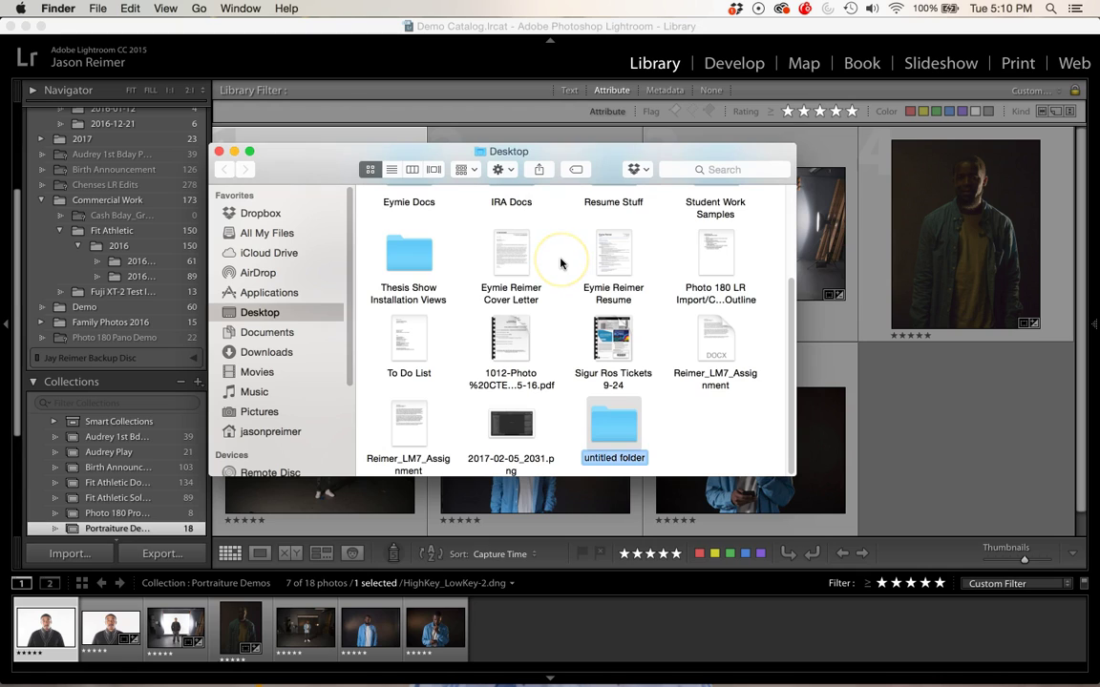
{"action": "type", "text": "Ligh"}
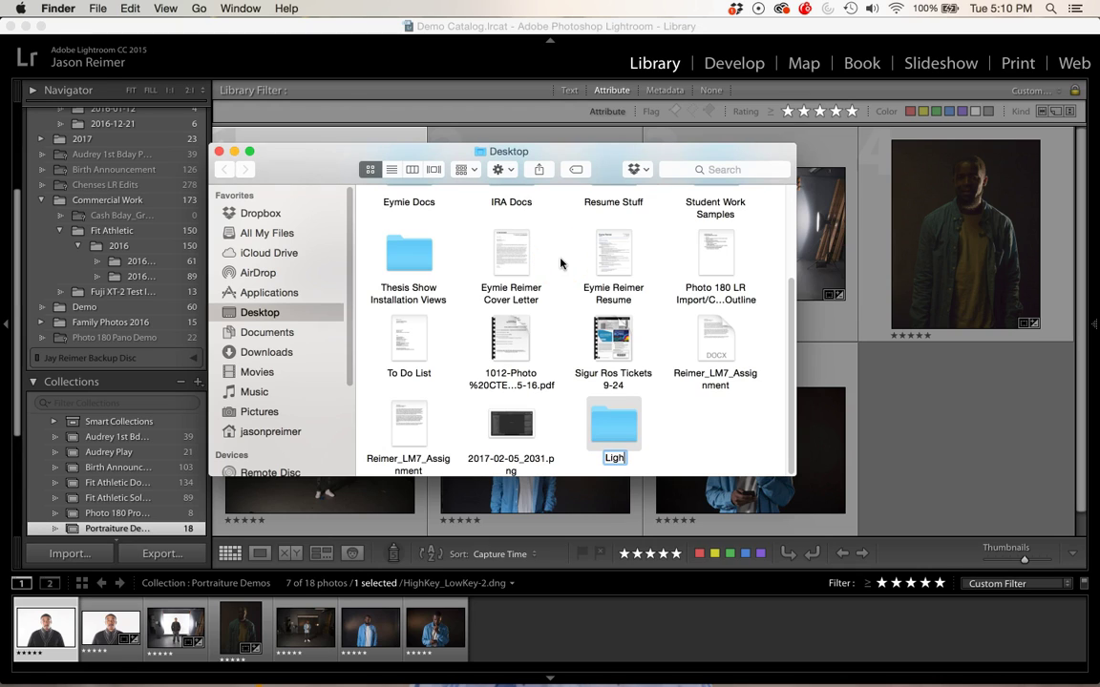
{"action": "type", "text": "troom Images"}
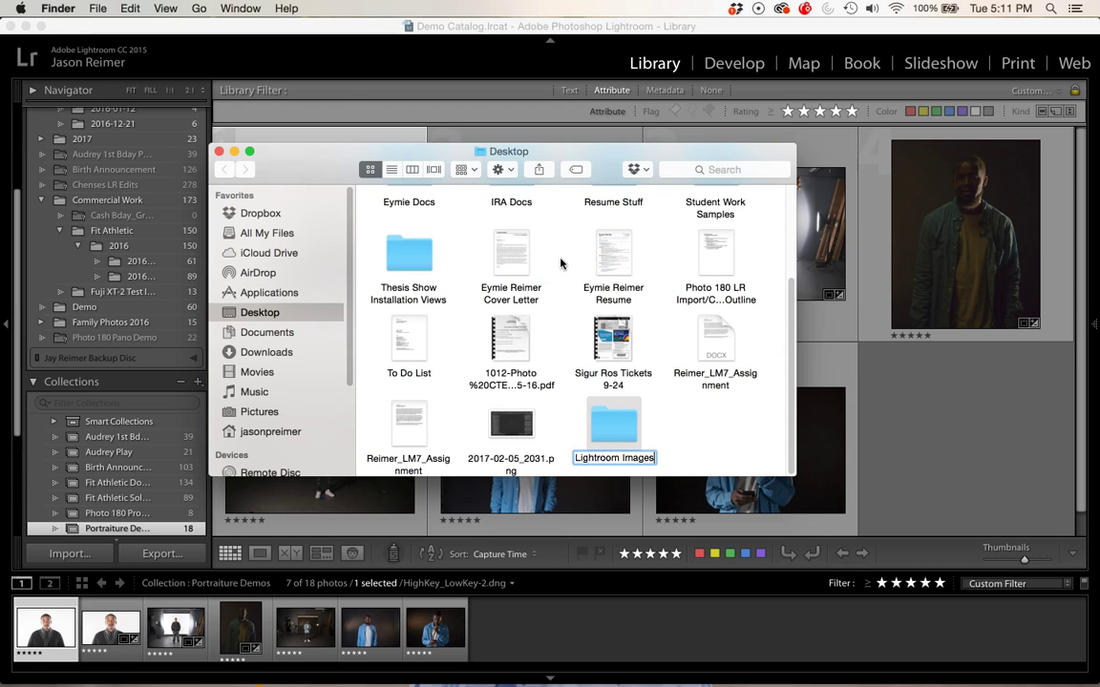
{"action": "key", "text": "Return"}
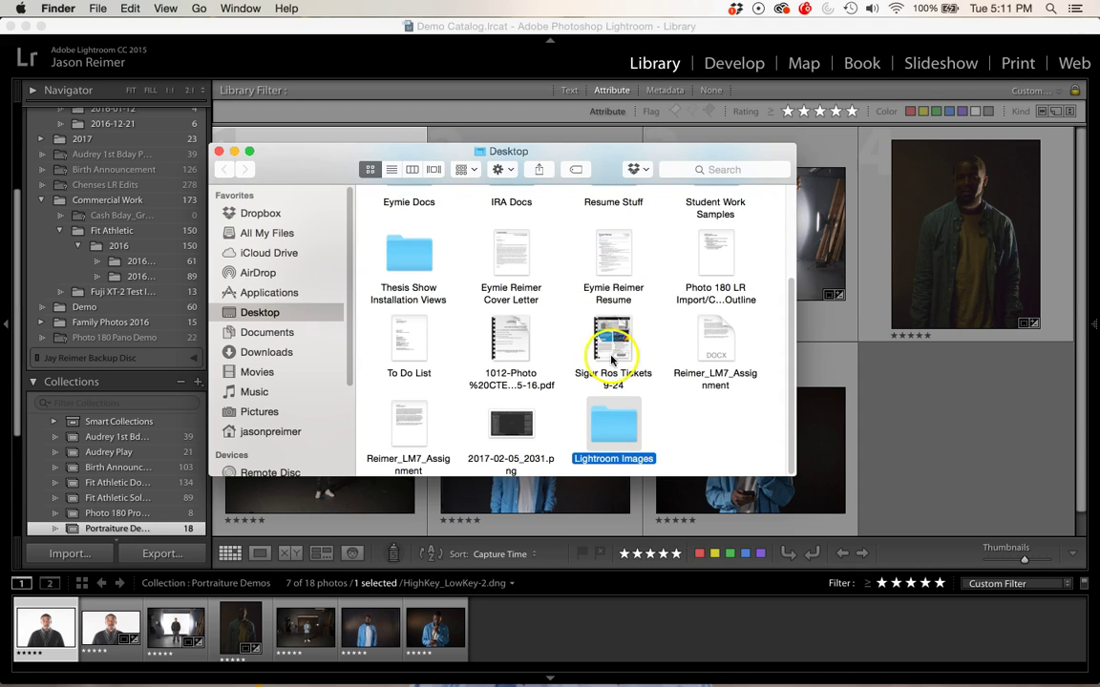
- Open the Lightroom Images folder and create a subfolder named "Events" in it
{"action": "double_click", "coordinate": [618, 422]}
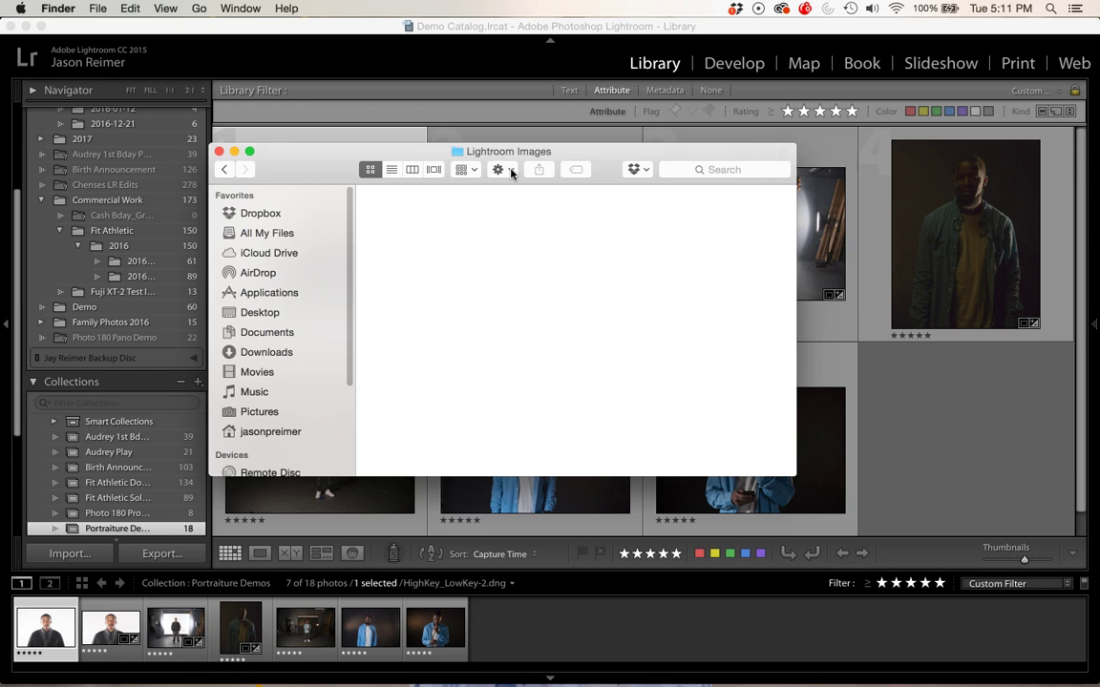
{"action": "left_click", "coordinate": [510, 171]}
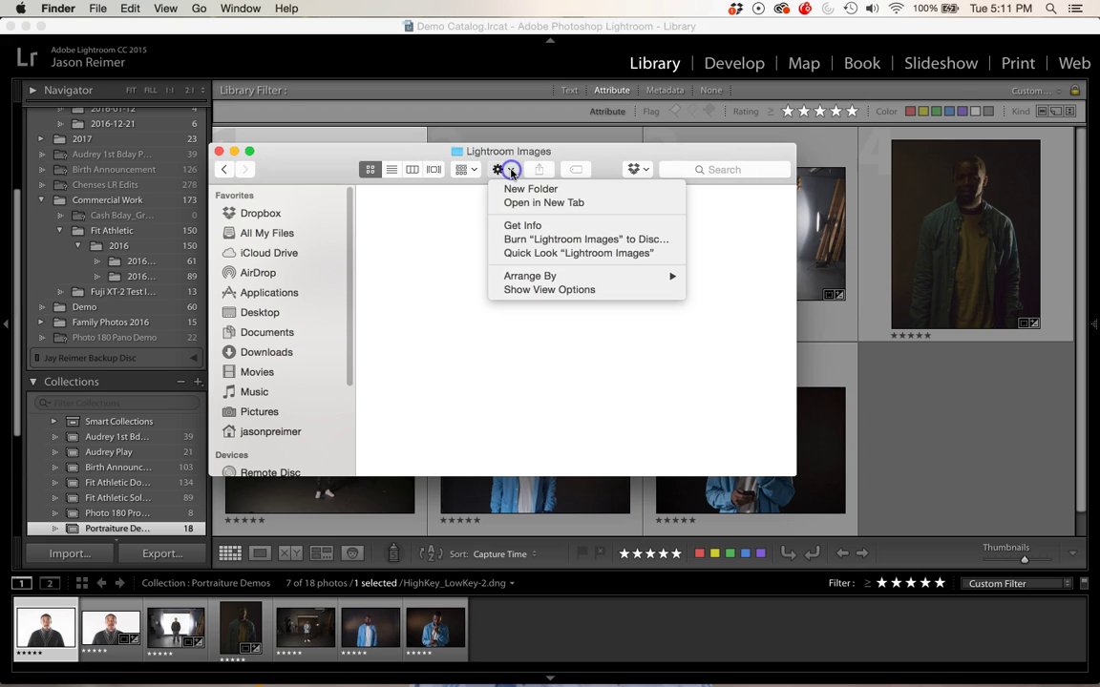
{"action": "left_click", "coordinate": [514, 188]}
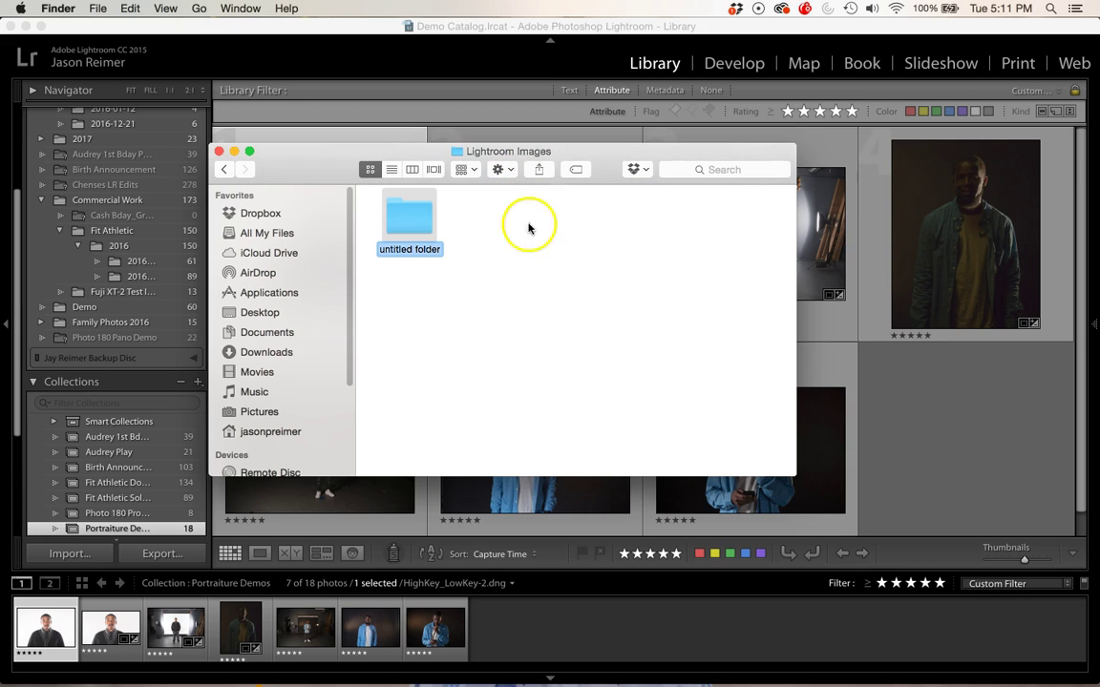
{"action": "type", "text": "Events"}
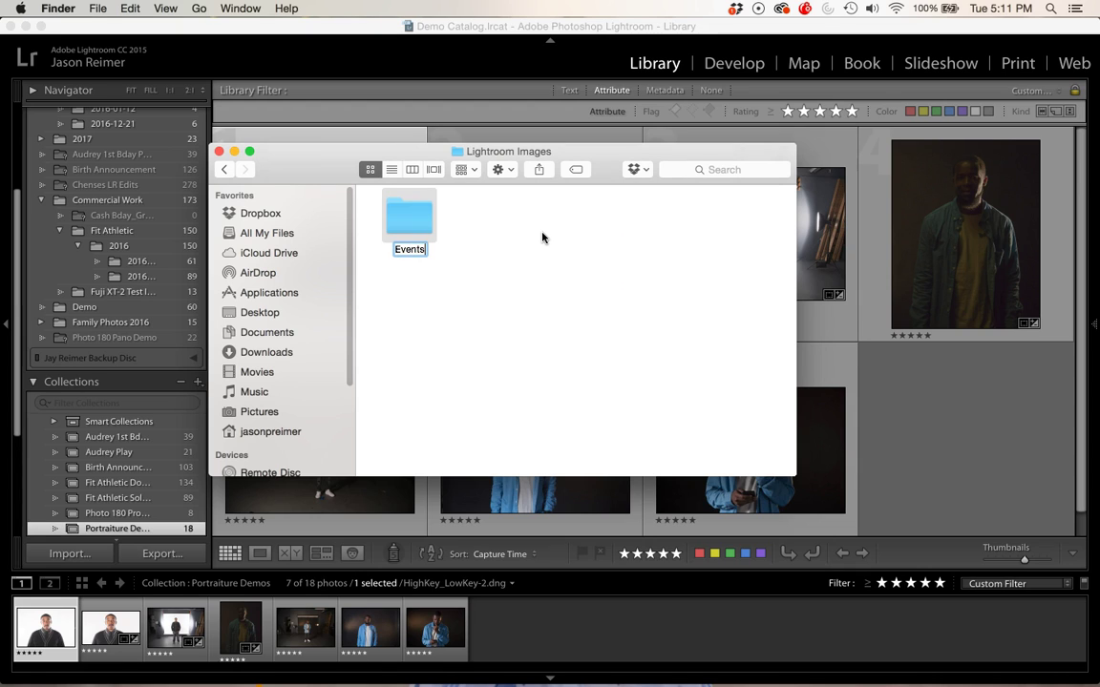
{"action": "key", "text": "Return"}
- Create a second subfolder in Lightroom Images named "Work In Progress"
{"action": "left_click", "coordinate": [510, 172]}
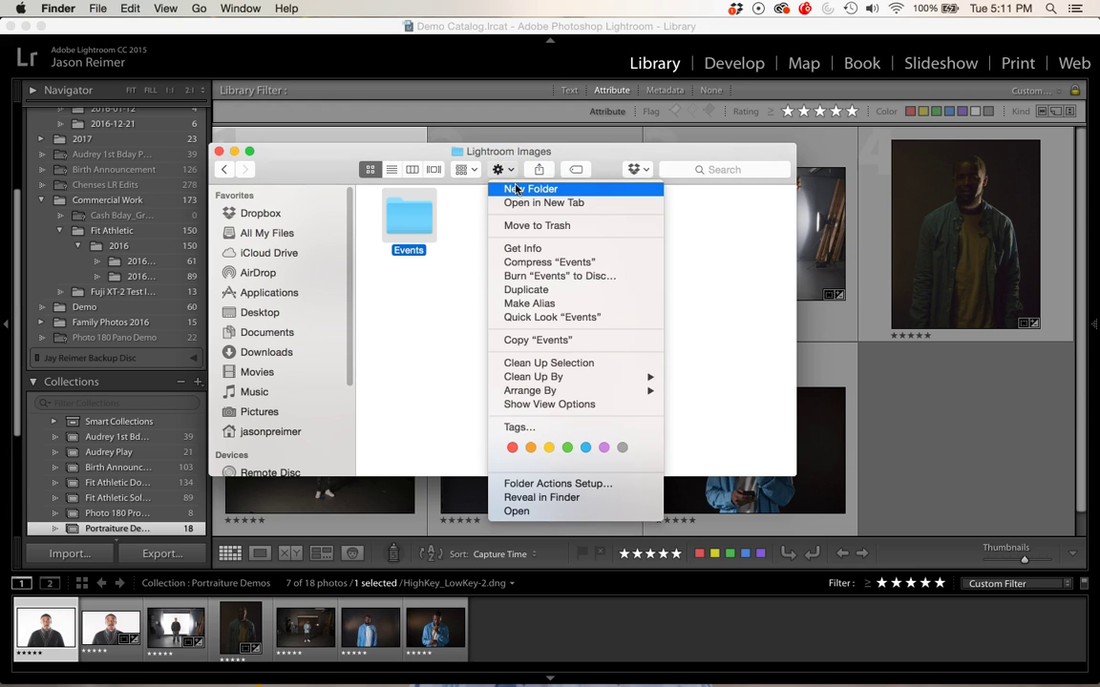
{"action": "left_click", "coordinate": [515, 185]}
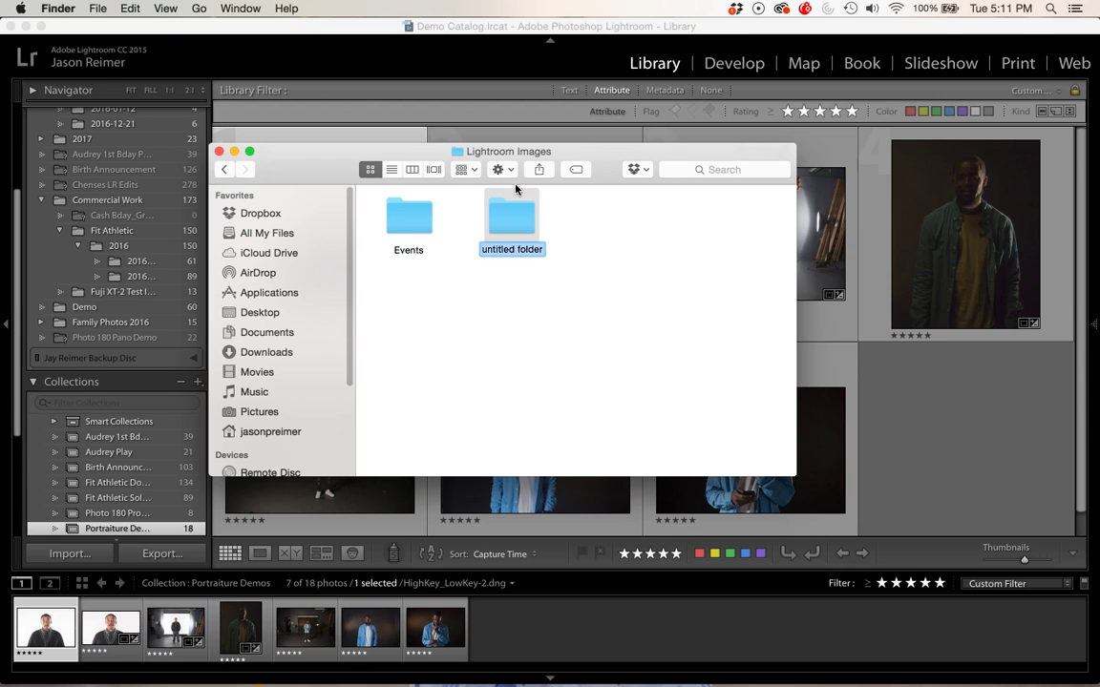
{"action": "type", "text": "Art"}
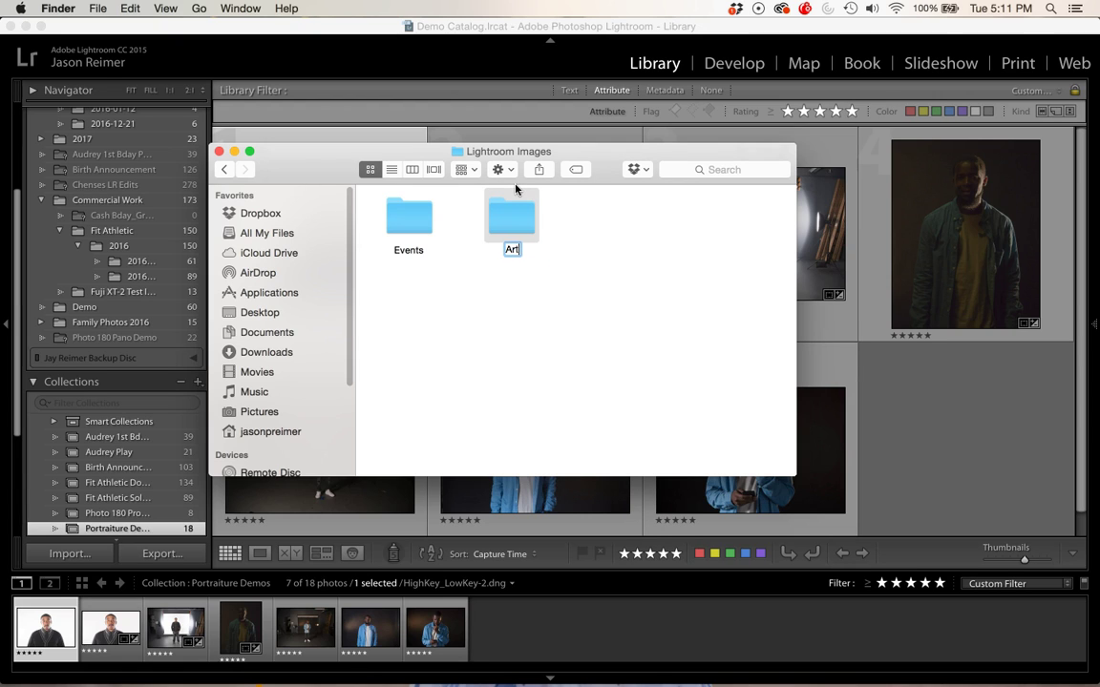
{"action": "key", "text": "BackSpace"}
{"action": "key", "text": "BackSpace"}
{"action": "key", "text": "BackSpace"}
{"action": "type", "text": "Work In Progress"}
{"action": "key", "text": "Return"}
{"action": "left_click", "coordinate": [509, 206]}
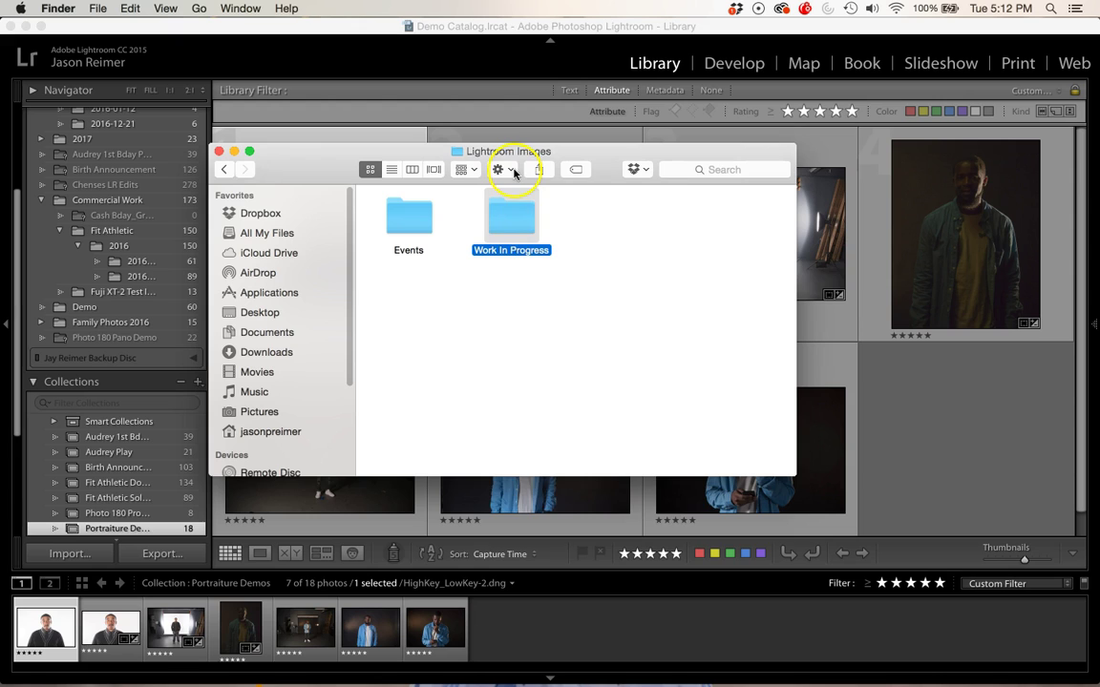
- Add a third subfolder to Lightroom Images, named "Commercial Work"
{"action": "left_click", "coordinate": [512, 171]}
{"action": "left_click", "coordinate": [530, 188]}
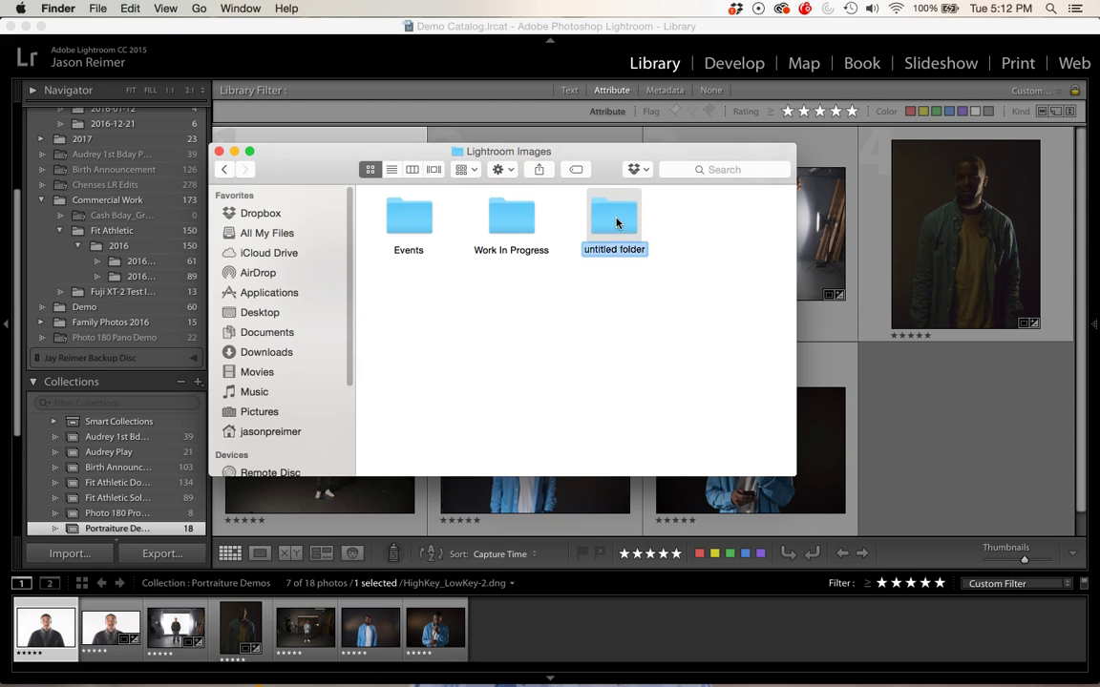
{"action": "type", "text": "Commercial WOrk"}
{"action": "key", "text": "BackSpace"}
{"action": "key", "text": "BackSpace"}
{"action": "key", "text": "BackSpace"}
{"action": "type", "text": "ork"}
{"action": "key", "text": "Return"}
{"action": "left_click", "coordinate": [640, 220]}
- Open the Commercial Work folder and create a subfolder named "Beverage" inside it
{"action": "double_click", "coordinate": [626, 225]}
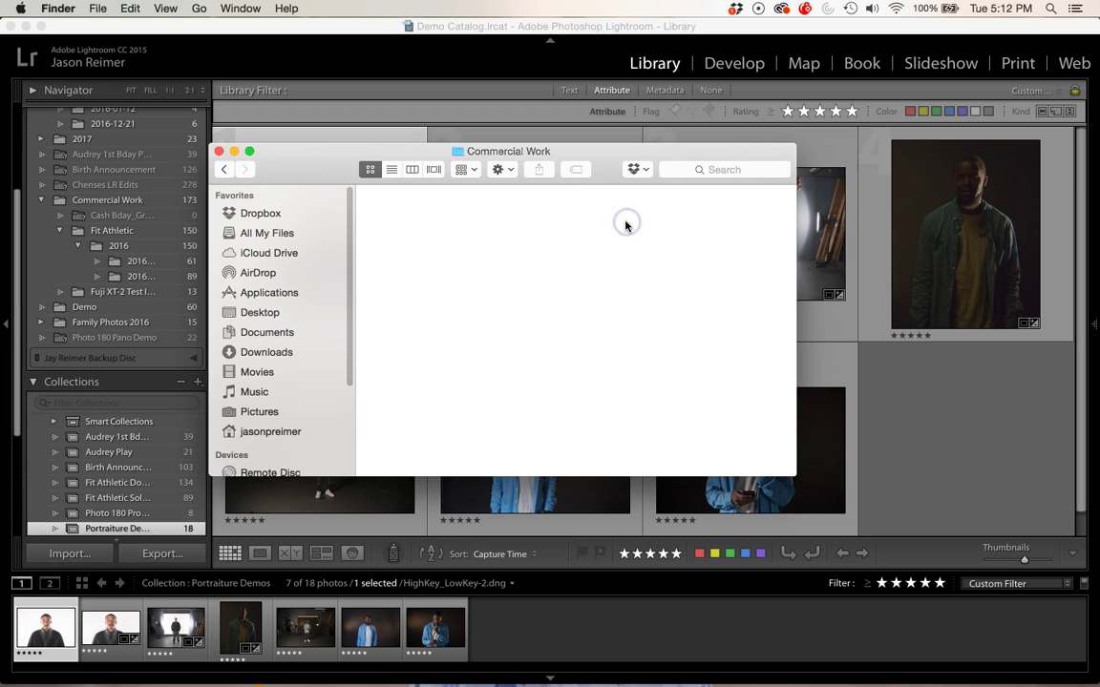
{"action": "left_click", "coordinate": [510, 172]}
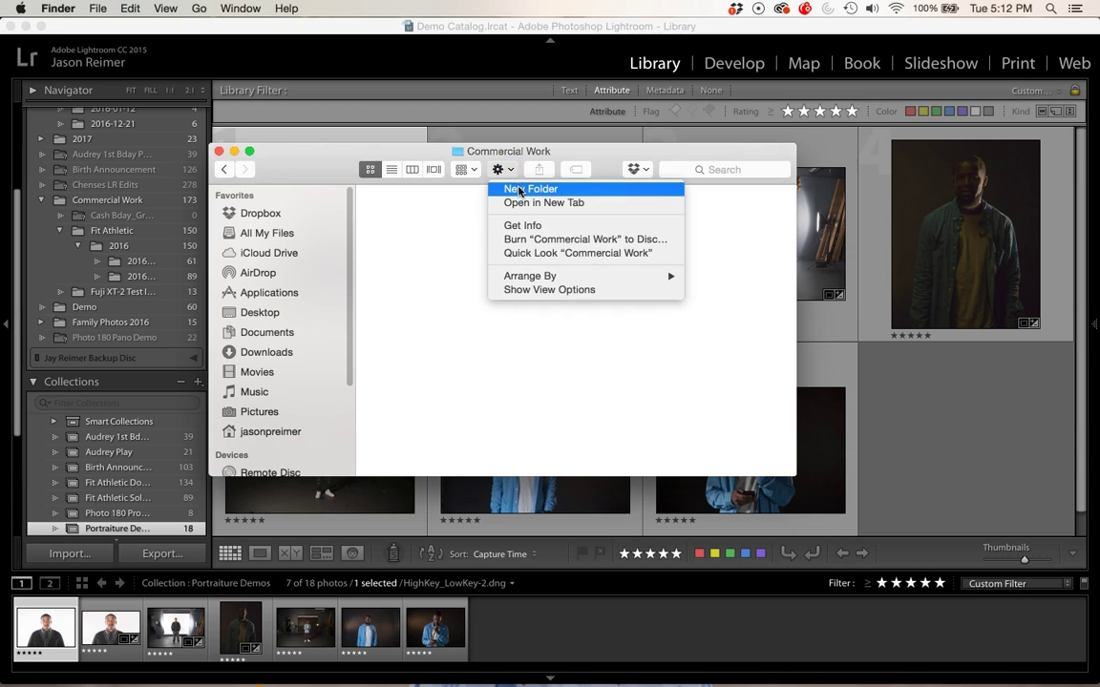
{"action": "left_click", "coordinate": [515, 185]}
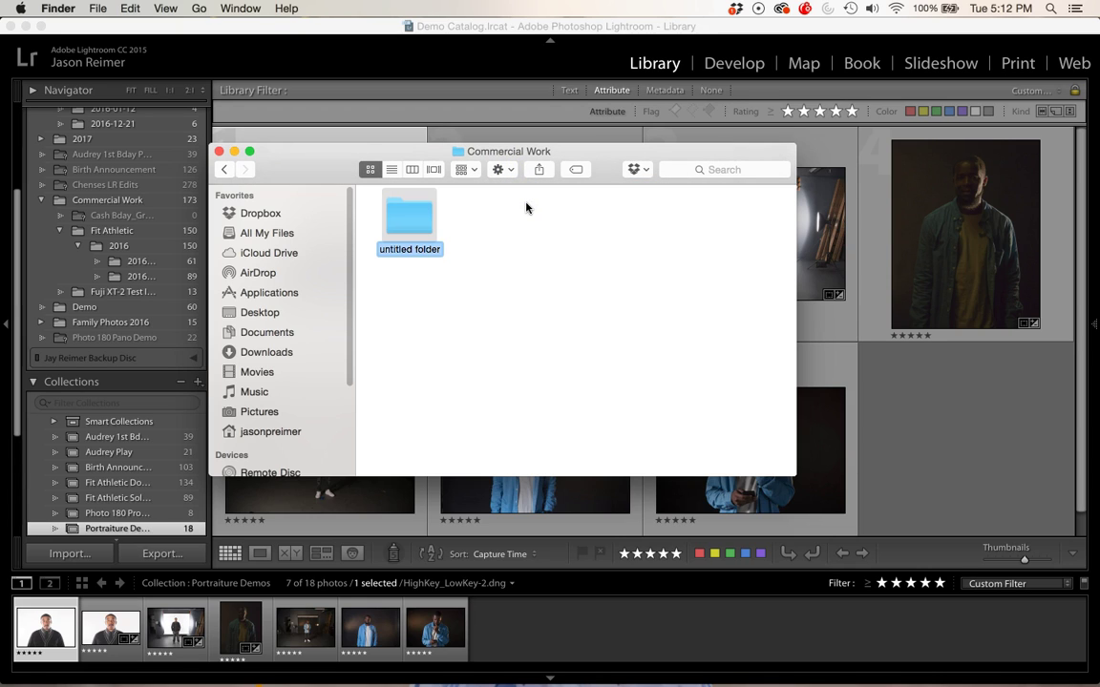
{"action": "type", "text": "B"}
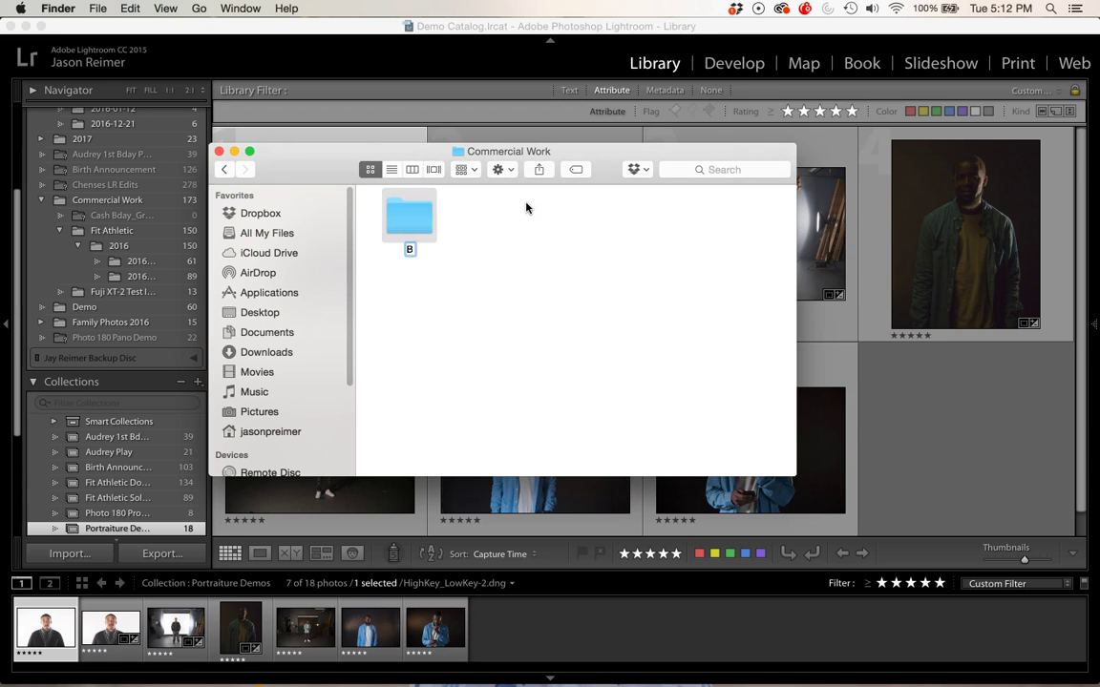
{"action": "type", "text": "everage"}
{"action": "key", "text": "Return"}
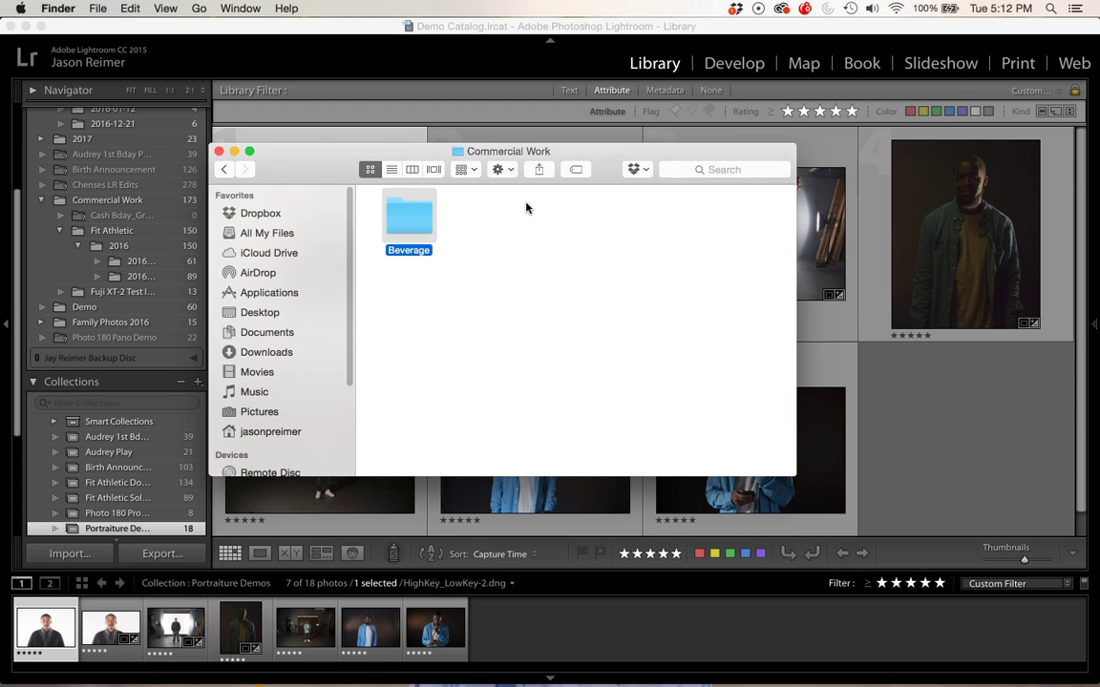
- Create a subfolder named "Product" next to Beverage in Commercial Work
{"action": "left_click", "coordinate": [518, 174]}
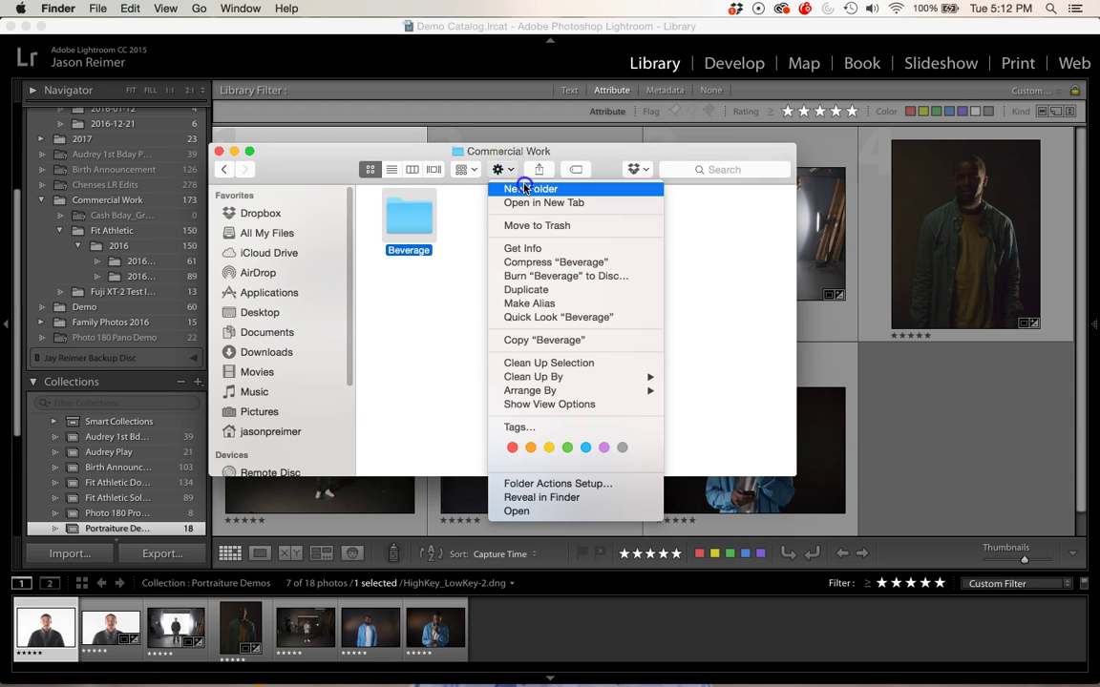
{"action": "left_click", "coordinate": [523, 184]}
{"action": "type", "text": "Product"}
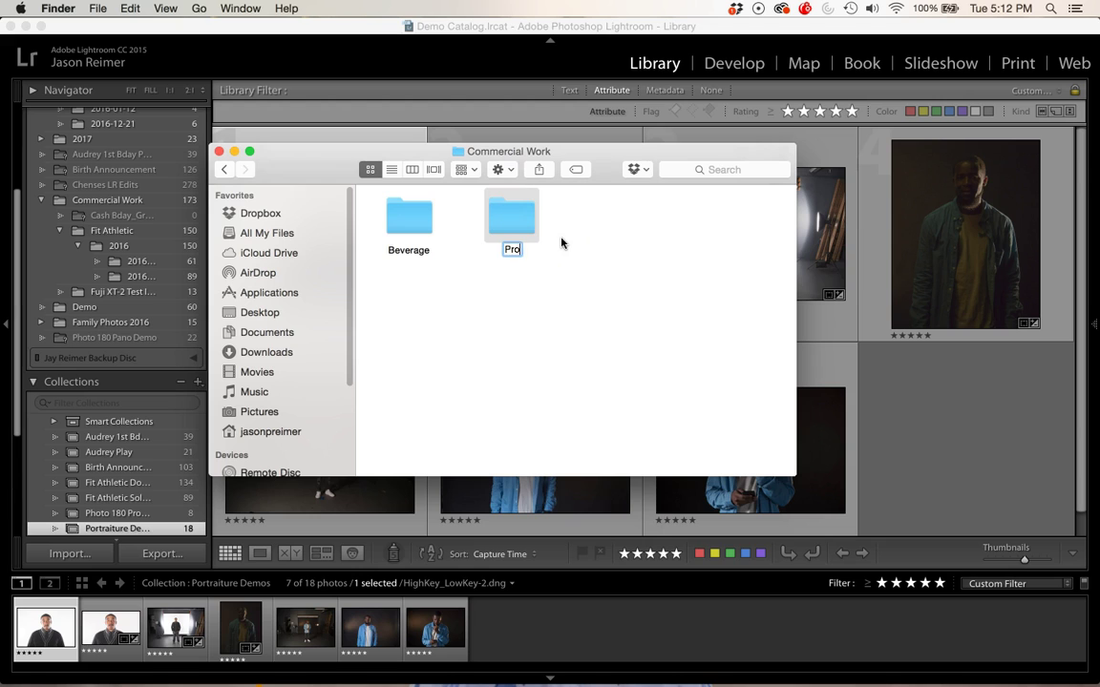
{"action": "key", "text": "Return"}
- Create a third subfolder in Commercial Work named "Sports"
{"action": "left_click", "coordinate": [504, 171]}
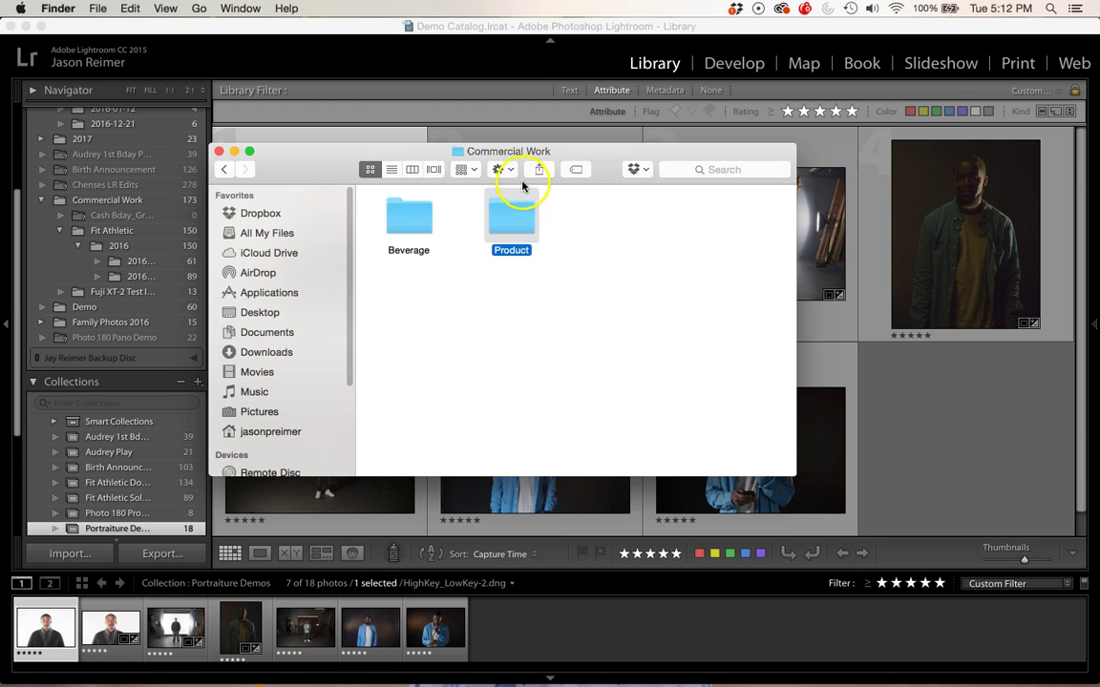
{"action": "left_click", "coordinate": [517, 187]}
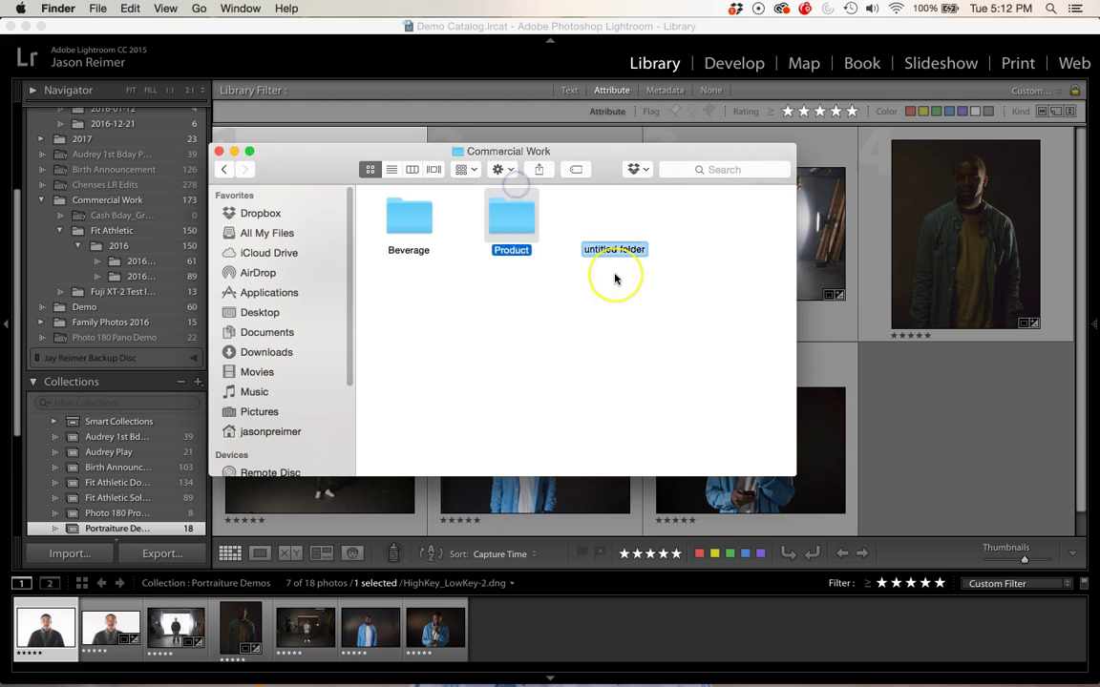
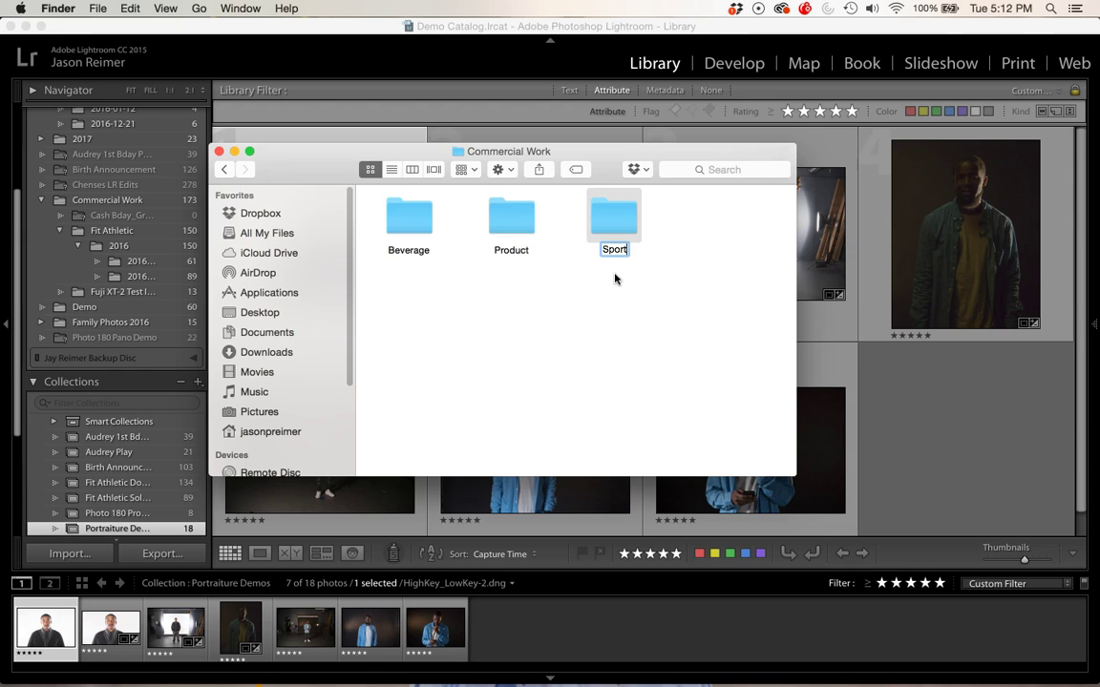
{"action": "type", "text": "s"}
{"action": "key", "text": "Return"}
{"action": "left_click", "coordinate": [614, 264]}
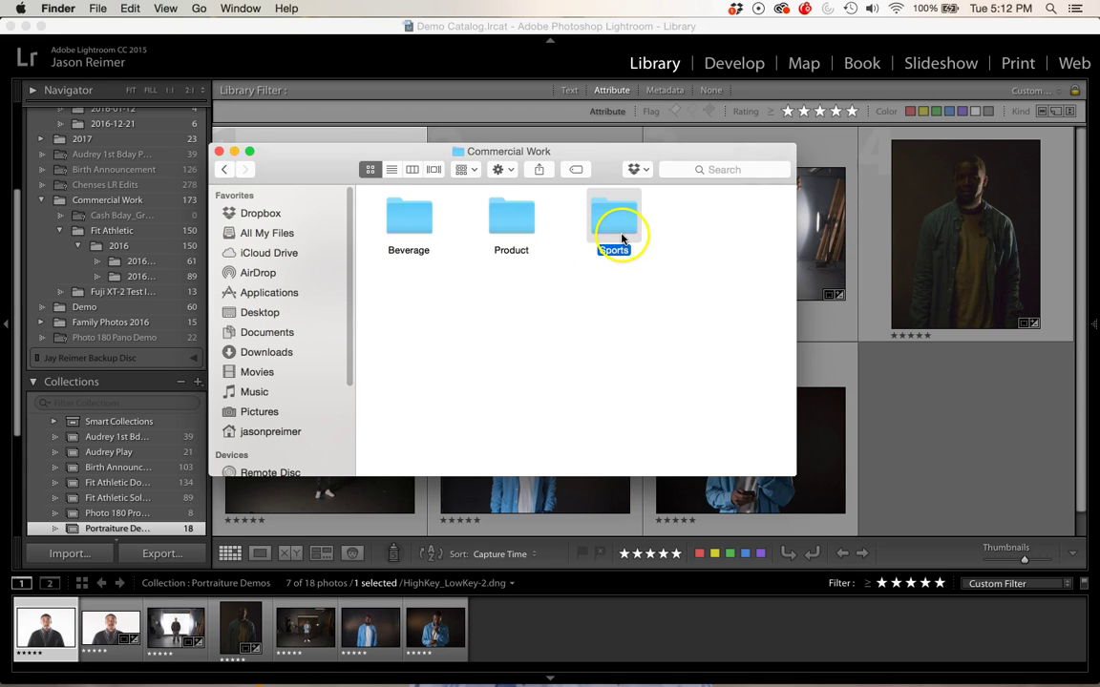
{"action": "left_click_drag", "start_coordinate": [622, 238], "coordinate": [617, 227]}
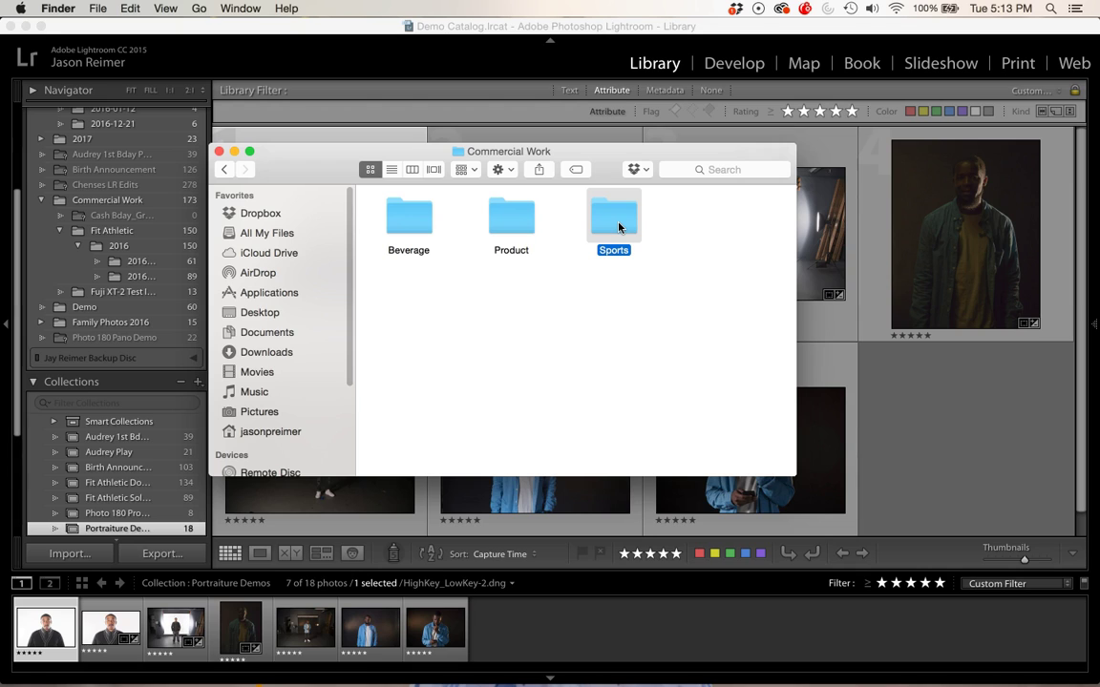
{"action": "left_click_drag", "start_coordinate": [619, 227], "coordinate": [607, 225]}
{"action": "left_click_drag", "start_coordinate": [606, 225], "coordinate": [612, 227]}
- Look inside the Sports folder, go back to Commercial Work and open the Product folder
{"action": "left_click", "coordinate": [609, 224]}
{"action": "double_click", "coordinate": [609, 224]}
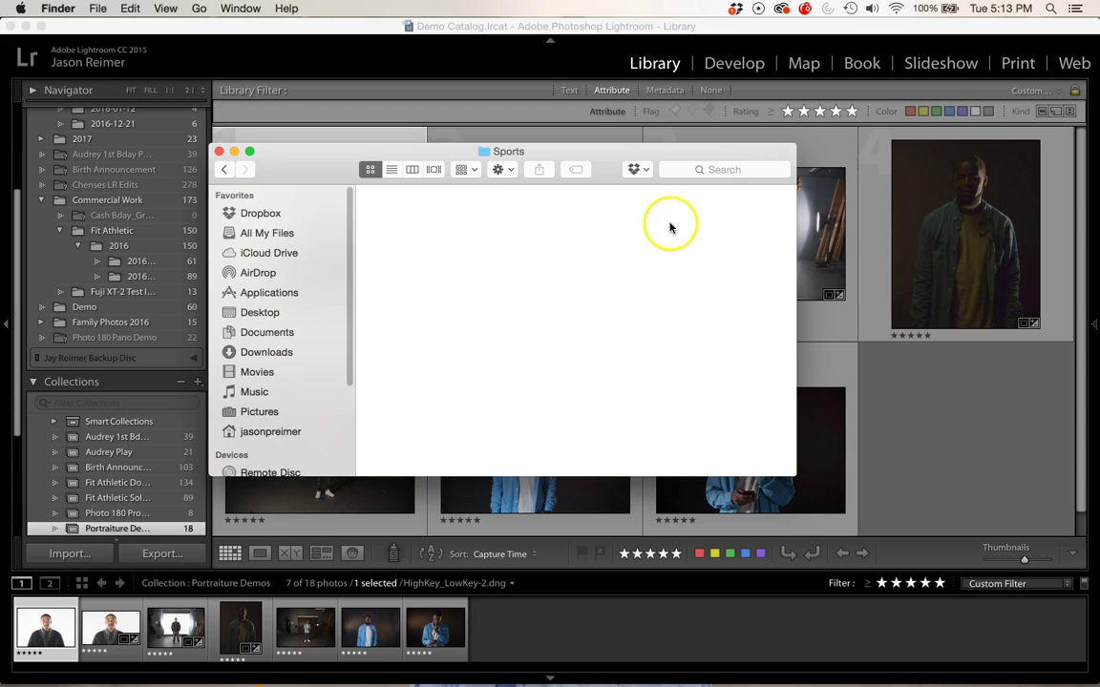
{"action": "left_click", "coordinate": [224, 170]}
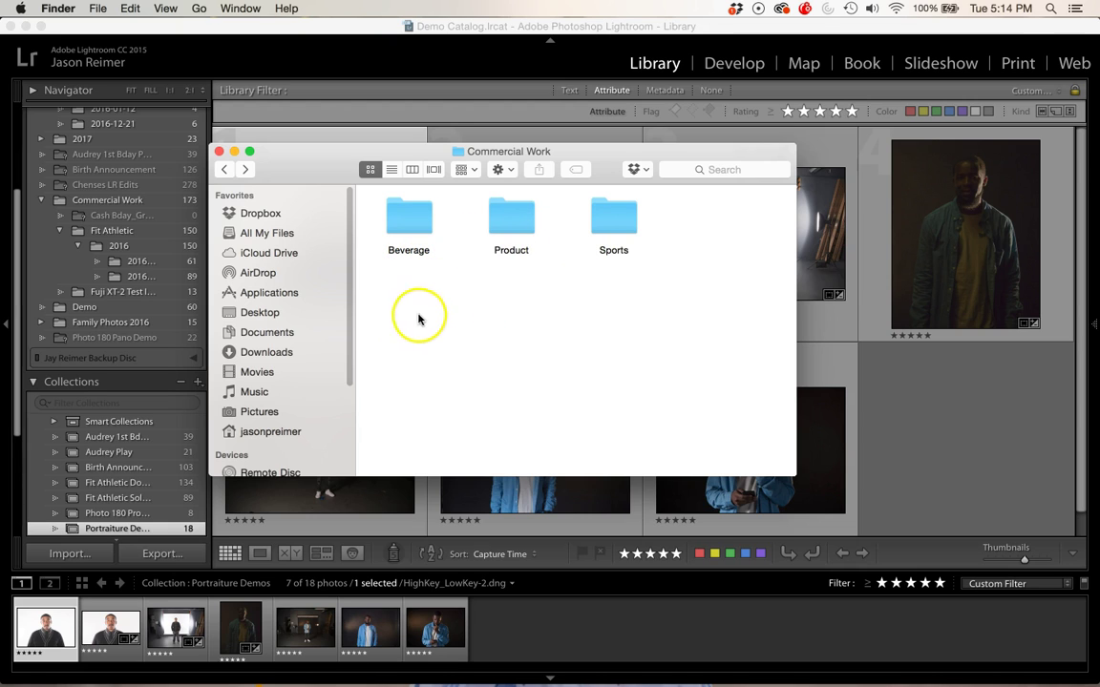
{"action": "double_click", "coordinate": [513, 227]}
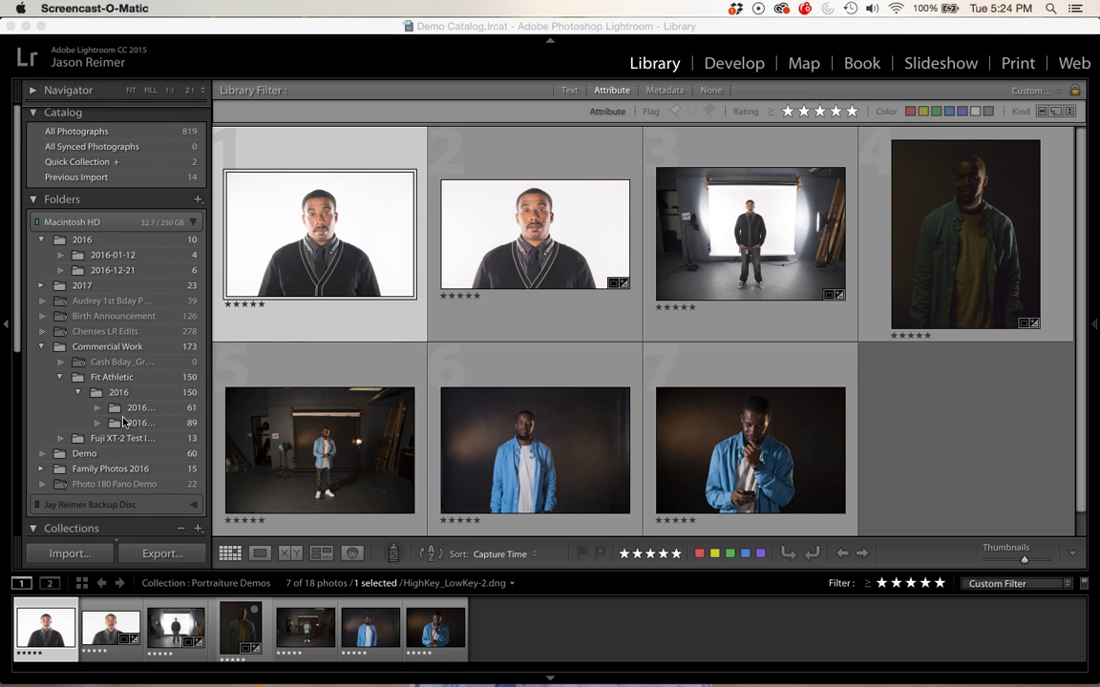
{"action": "scroll", "coordinate": [122, 421], "scroll_direction": "down", "scroll_amount": 10}
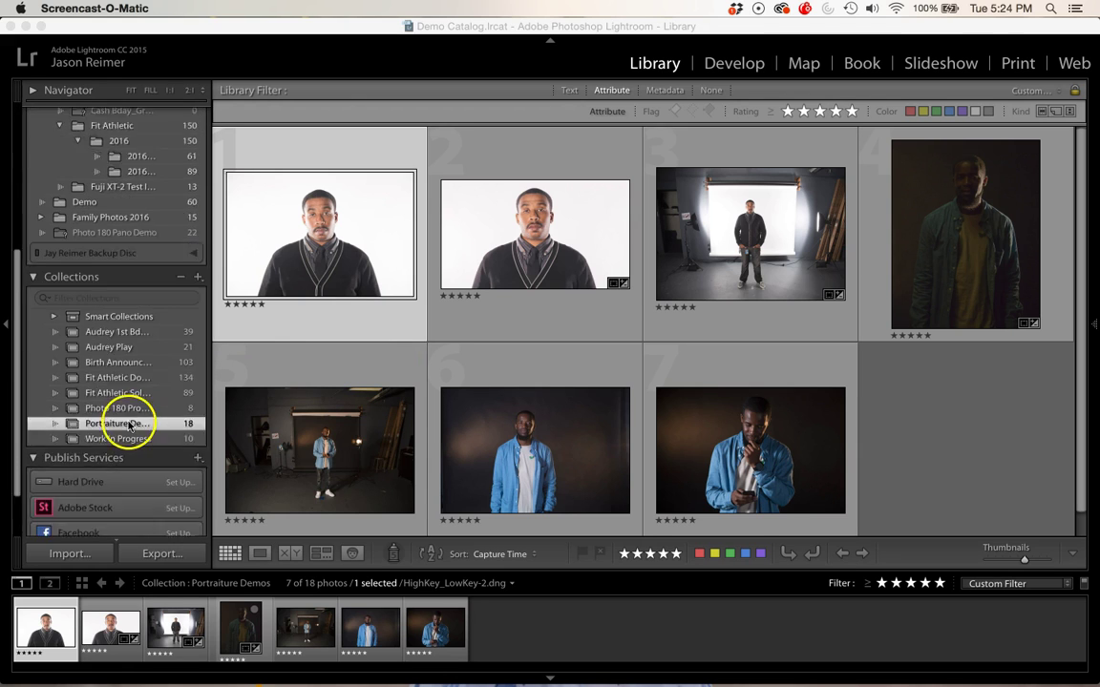
{"action": "scroll", "coordinate": [130, 426], "scroll_direction": "down", "scroll_amount": 3}
{"action": "scroll", "coordinate": [130, 417], "scroll_direction": "up", "scroll_amount": 15}
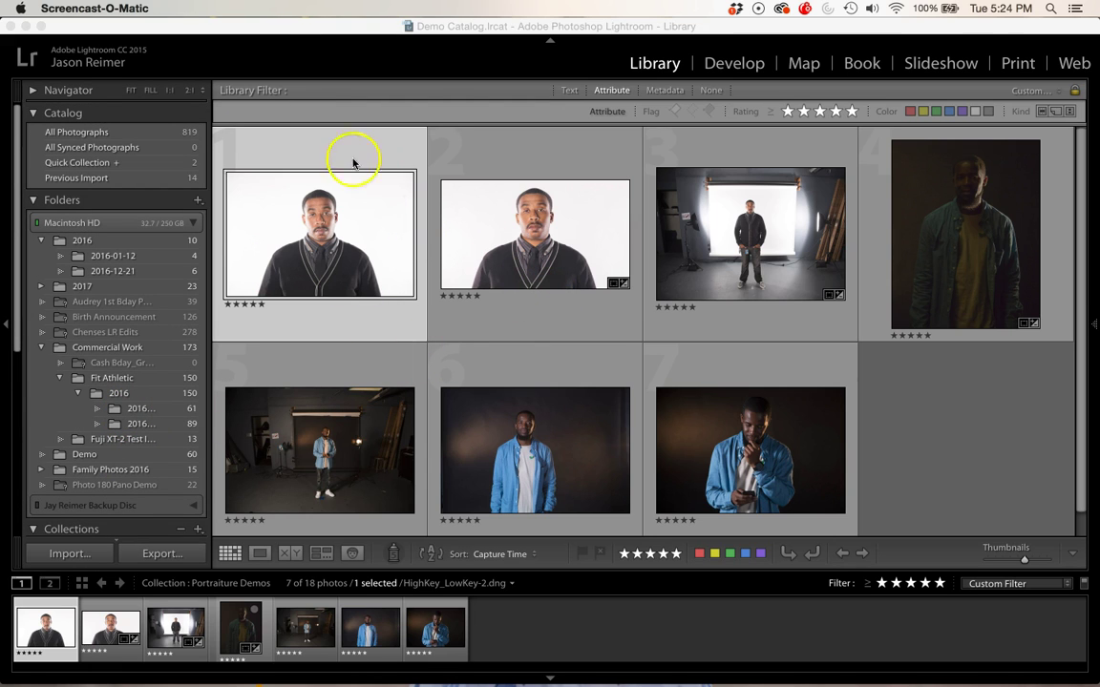
- In Lightroom, start a new catalog named "Photo 180 Demo Catalog" and choose the Desktop's Lightroom Images folder as its location
{"action": "left_click", "coordinate": [256, 60]}
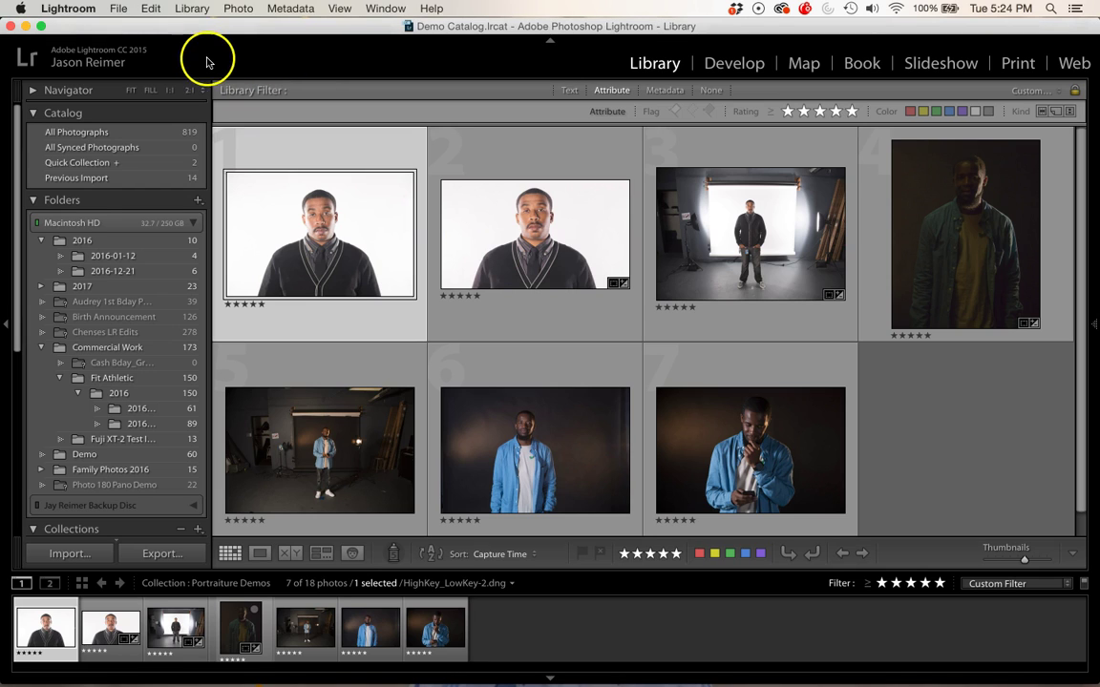
{"action": "left_click", "coordinate": [121, 9]}
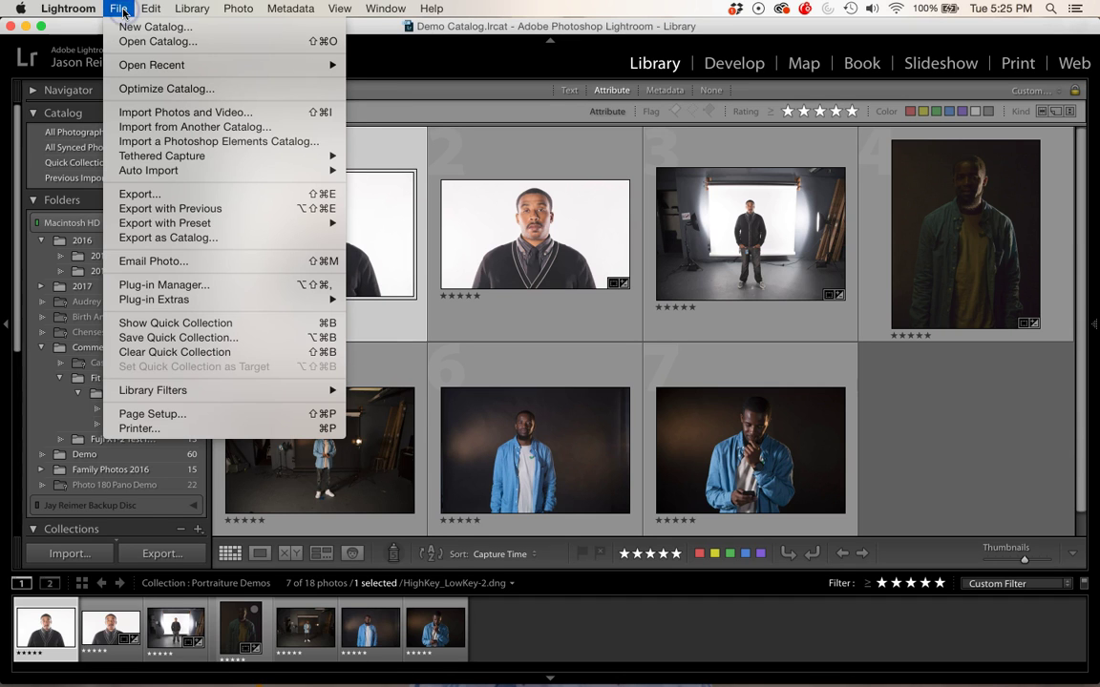
{"action": "left_click", "coordinate": [139, 28]}
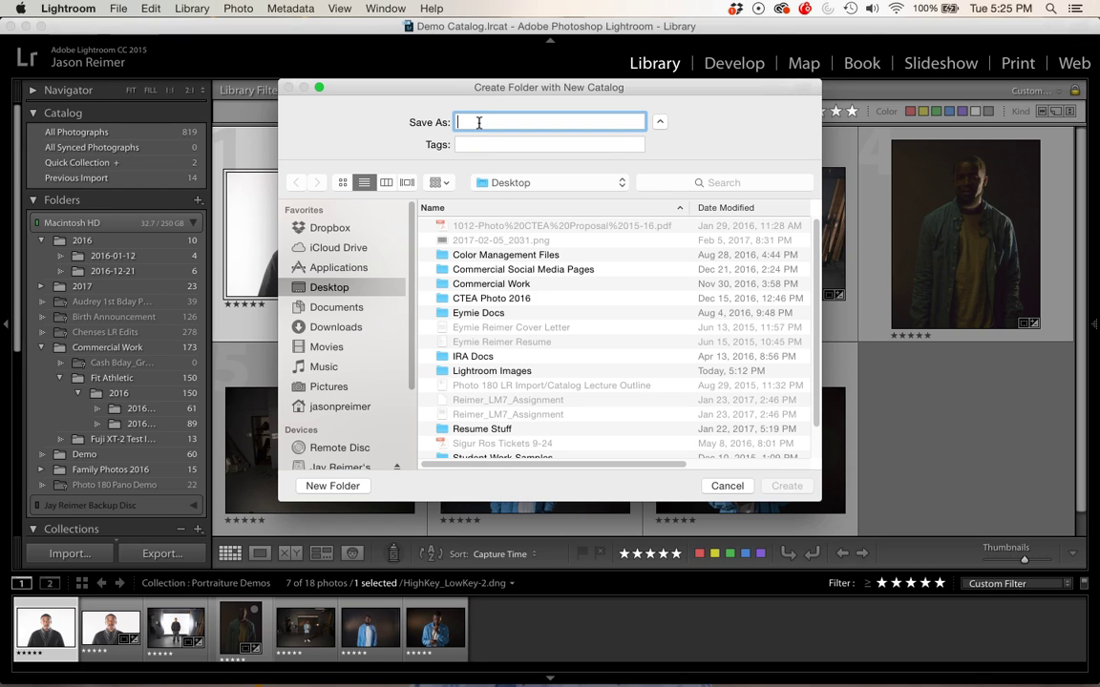
{"action": "type", "text": "Pho"}
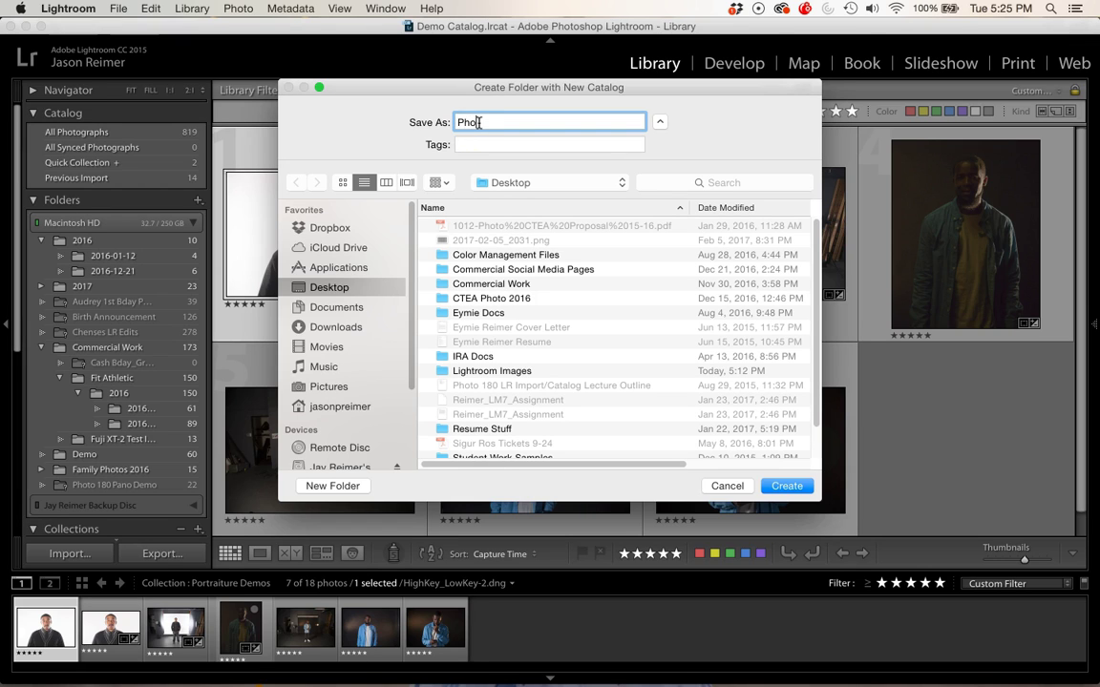
{"action": "type", "text": "to 180 Demo Catalog"}
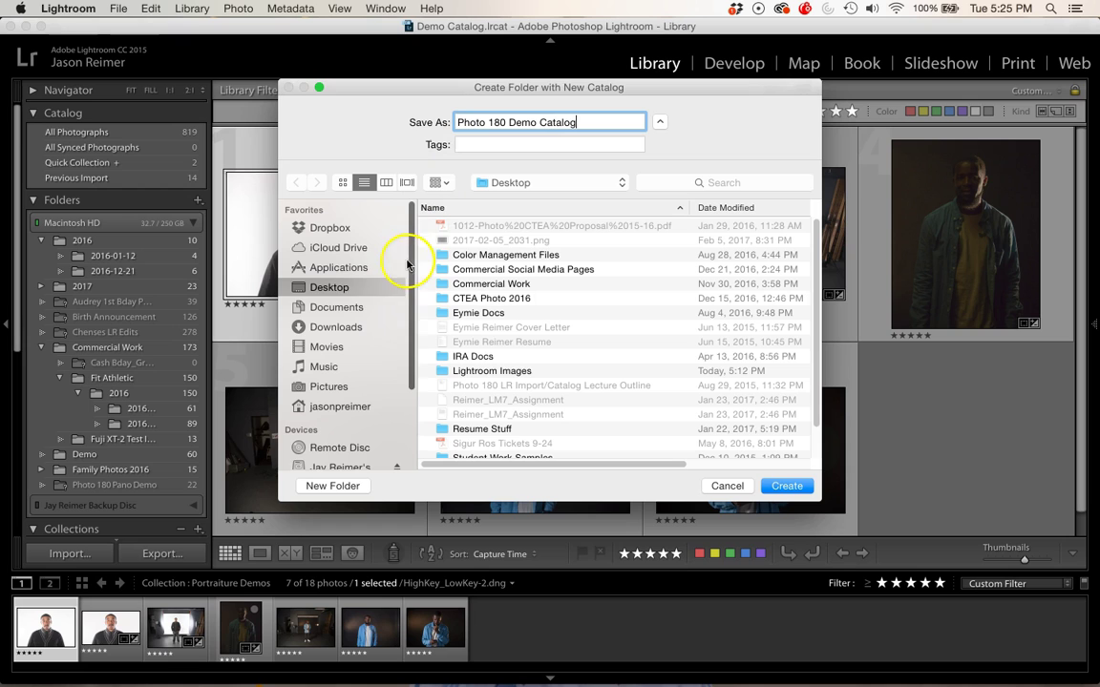
{"action": "left_click", "coordinate": [484, 374]}
{"action": "double_click", "coordinate": [484, 373]}
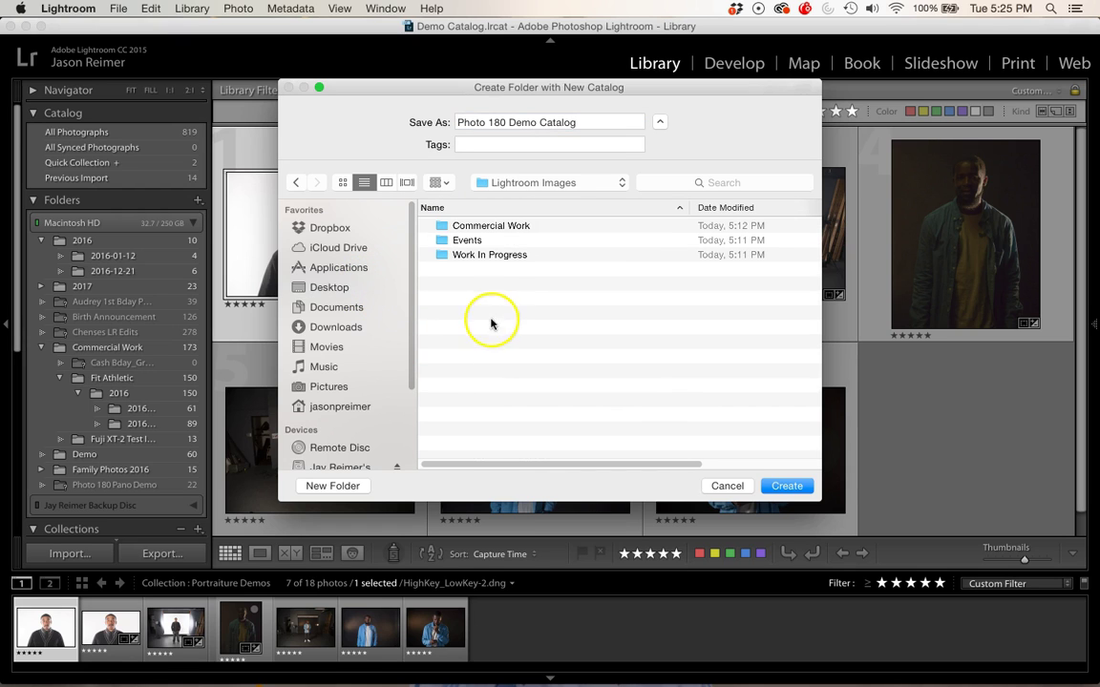
- Start a new folder for the catalog inside Lightroom Images, beginning its name with "Lightroom"
{"action": "left_click", "coordinate": [350, 486]}
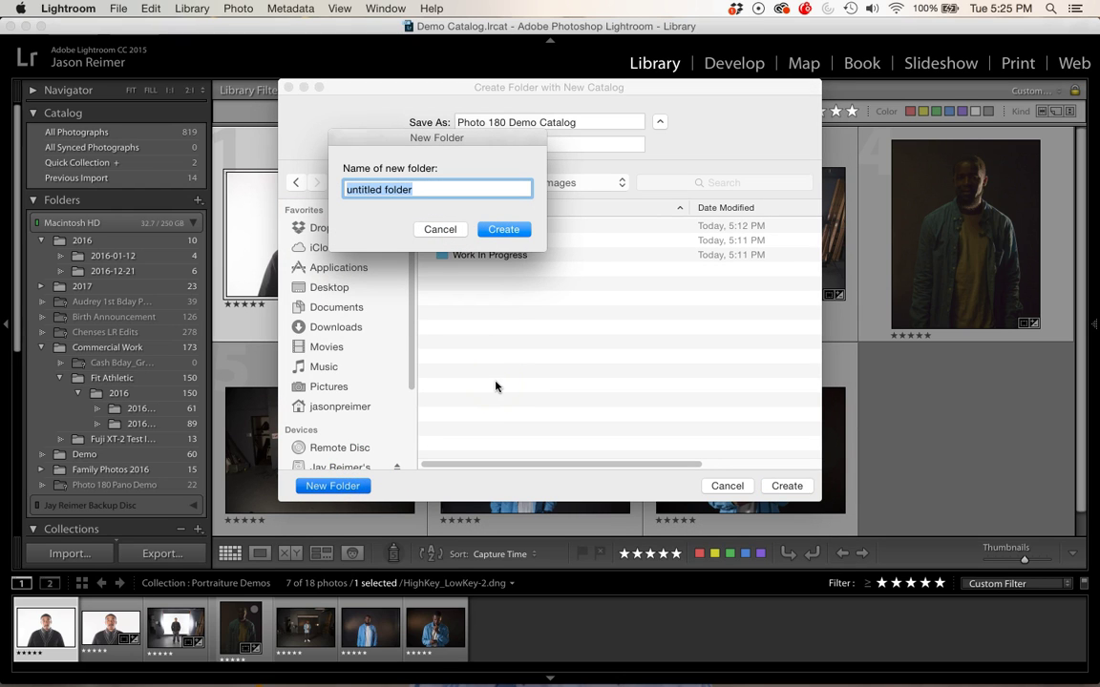
{"action": "type", "text": "D"}
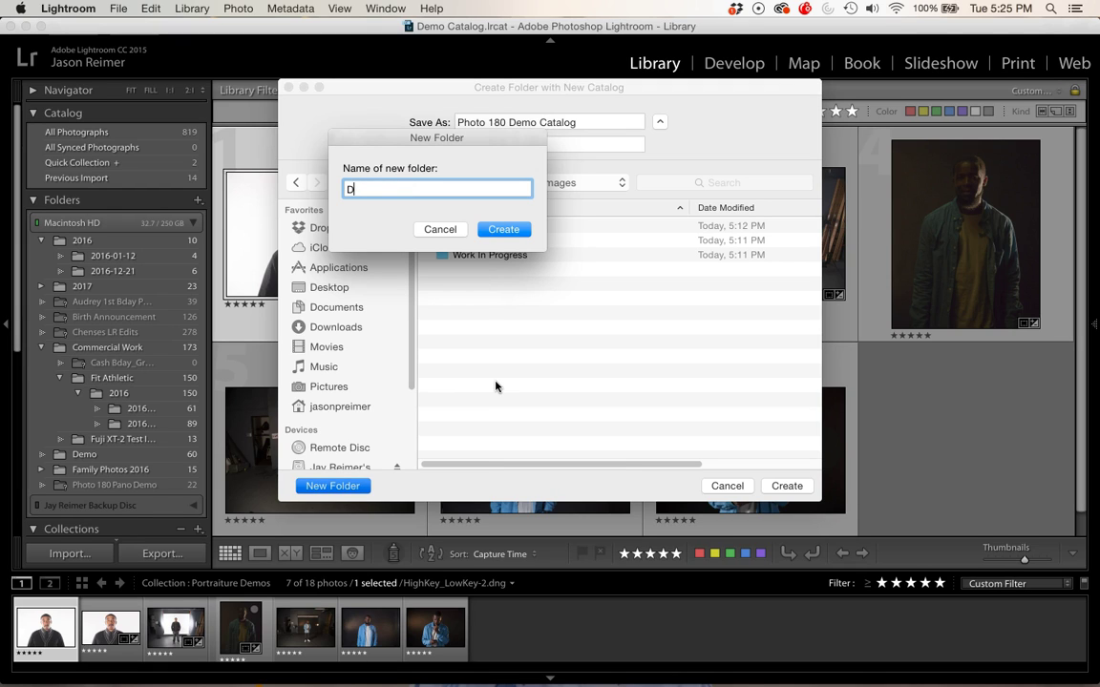
{"action": "key", "text": "BackSpace"}
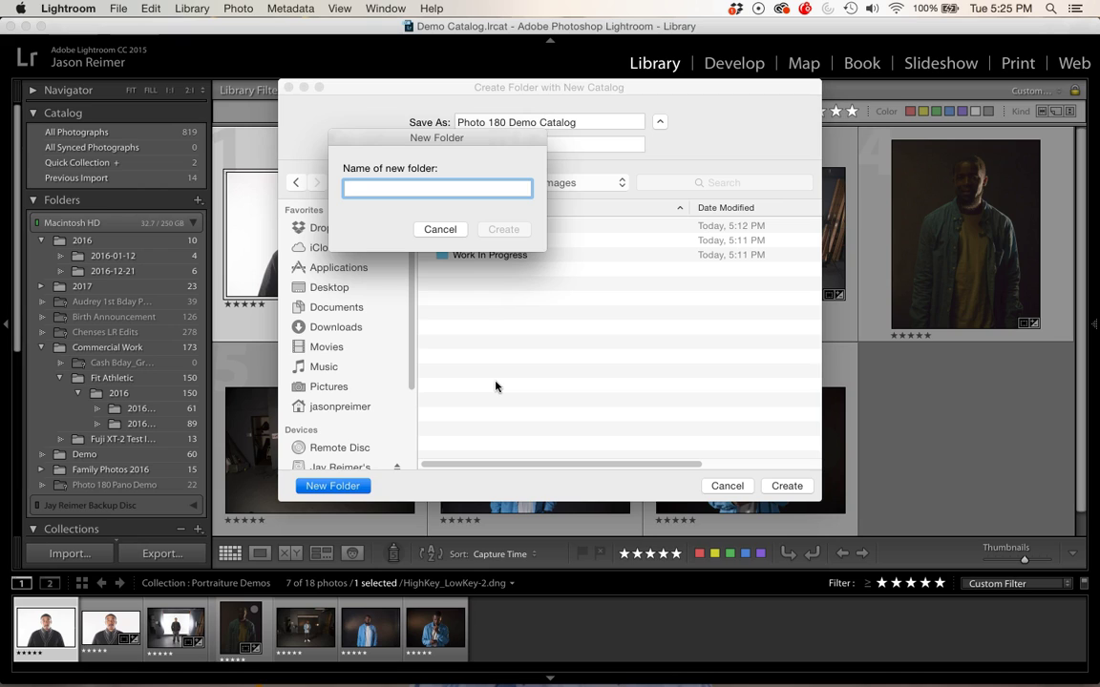
{"action": "type", "text": "Lightroom"}
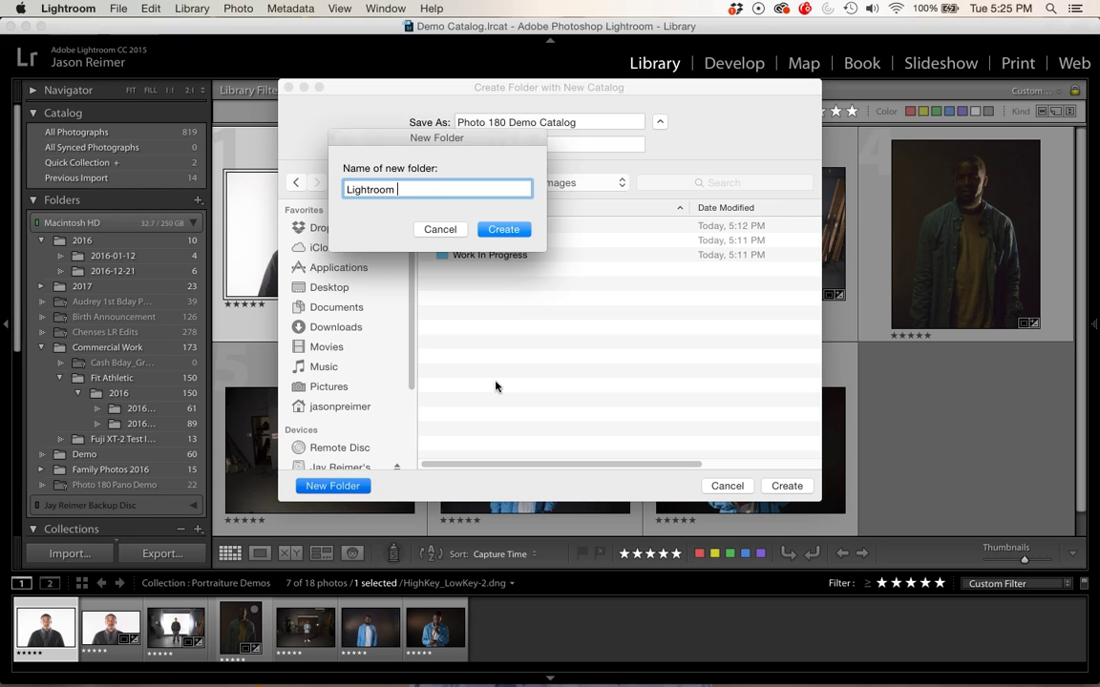